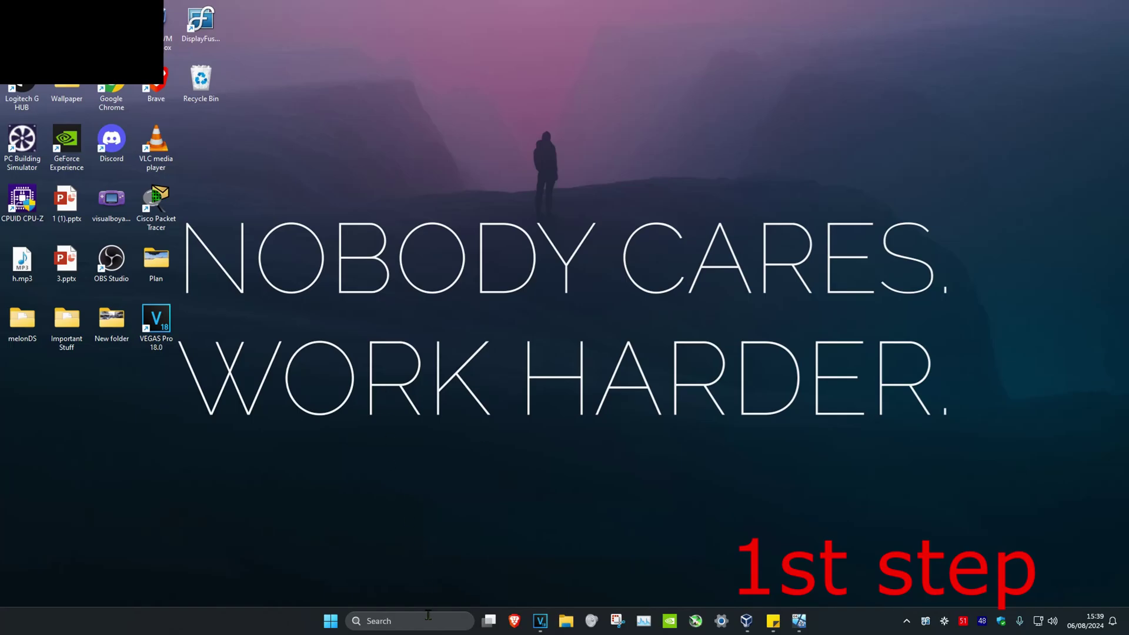
- Search Windows for 'display' to find Display settings
{"action": "left_click", "coordinate": [429, 621]}
{"action": "type", "text": "display"}
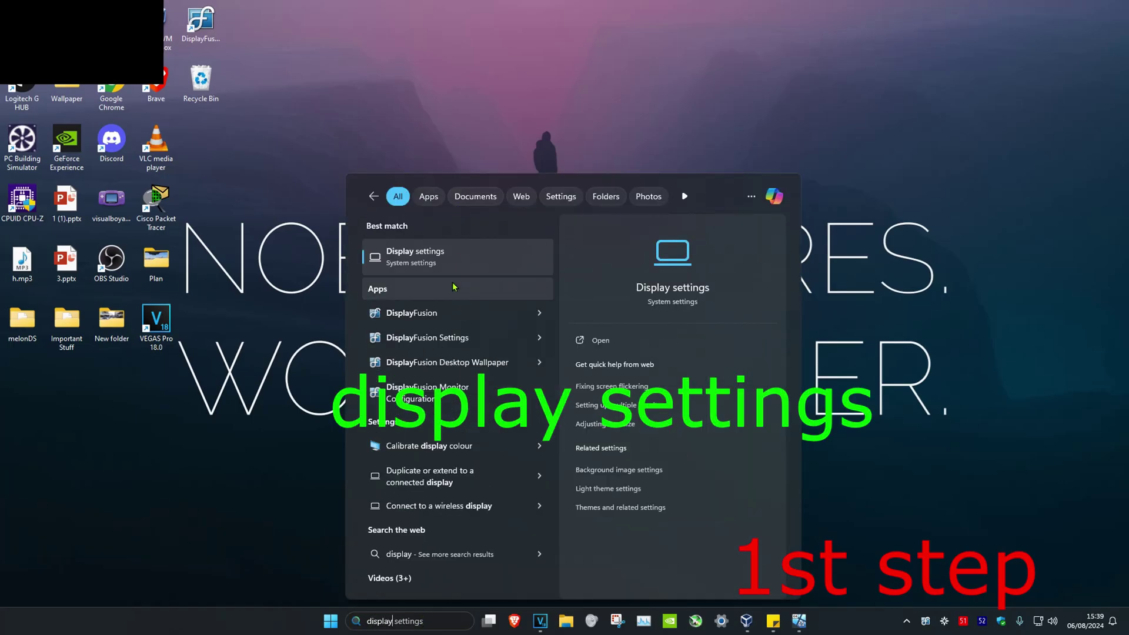
- Check the Display page shows 1920 × 1080 resolution, leaving the scale at 100%
{"action": "left_click", "coordinate": [458, 257]}
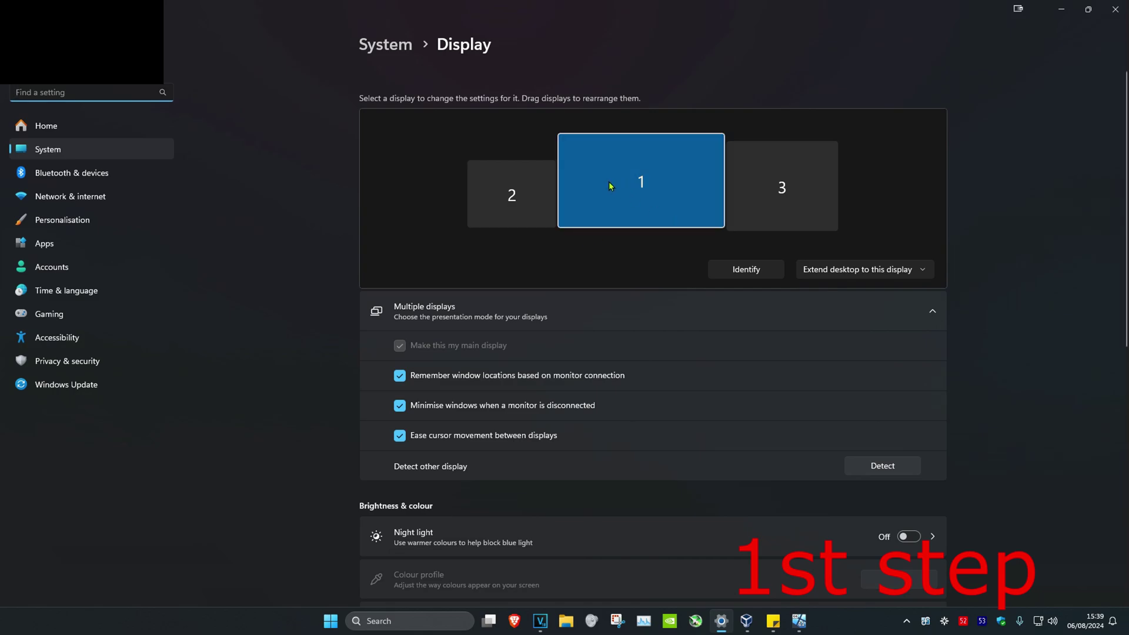
{"action": "scroll", "coordinate": [504, 244], "scroll_direction": "down", "scroll_amount": 5}
{"action": "scroll", "coordinate": [442, 282], "scroll_direction": "down", "scroll_amount": 2}
{"action": "scroll", "coordinate": [419, 290], "scroll_direction": "down", "scroll_amount": 1}
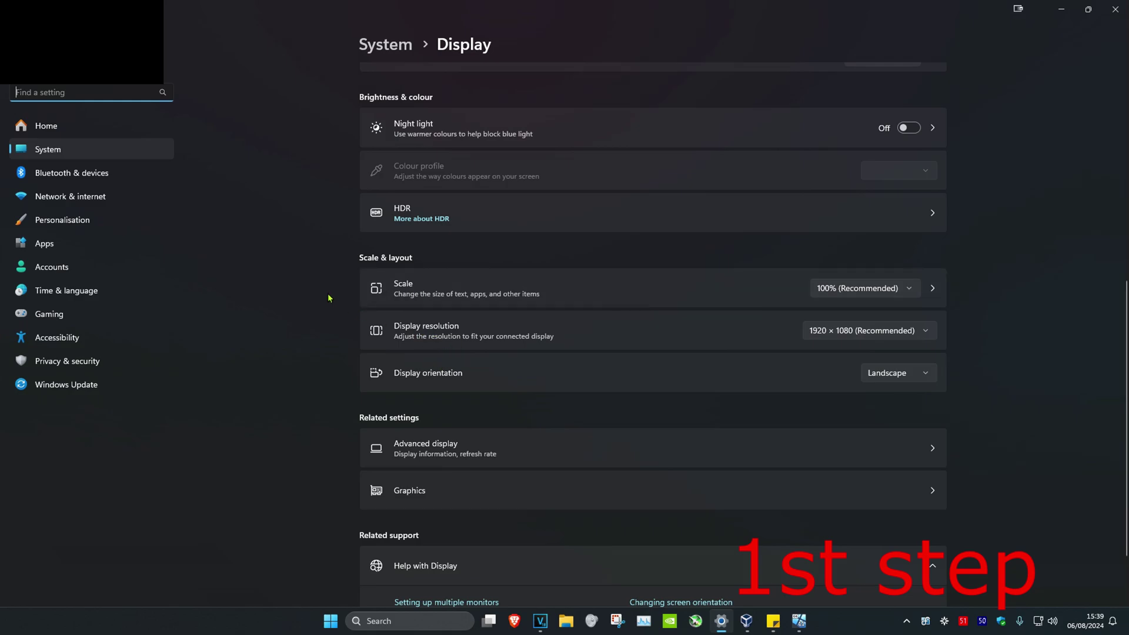
{"action": "left_click", "coordinate": [838, 288]}
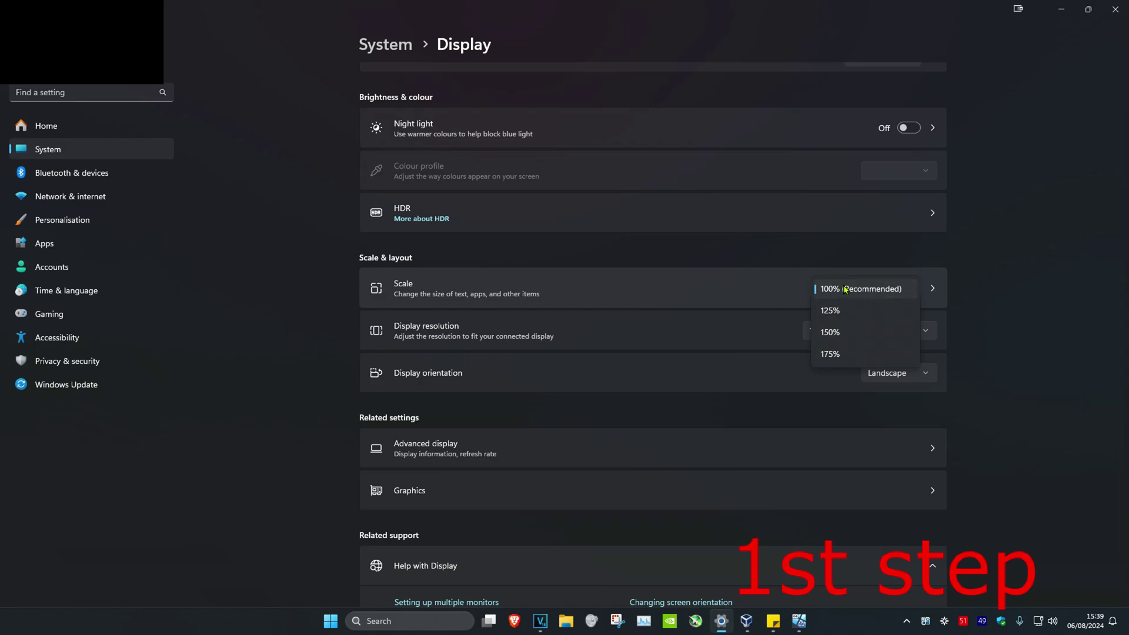
{"action": "left_click", "coordinate": [875, 291]}
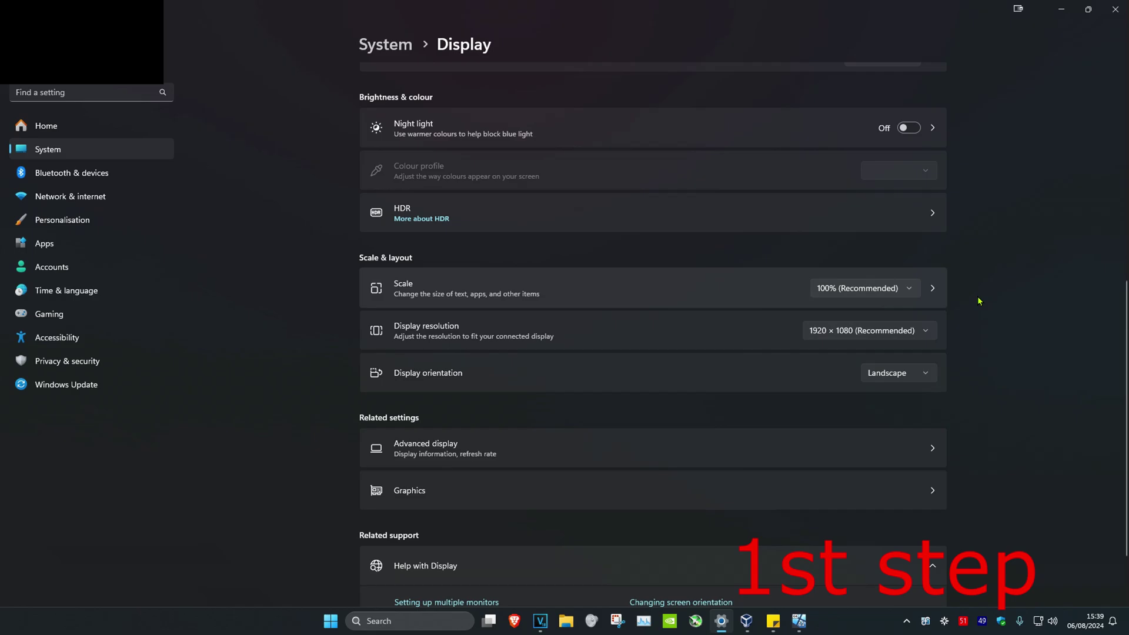
{"action": "left_click", "coordinate": [485, 296]}
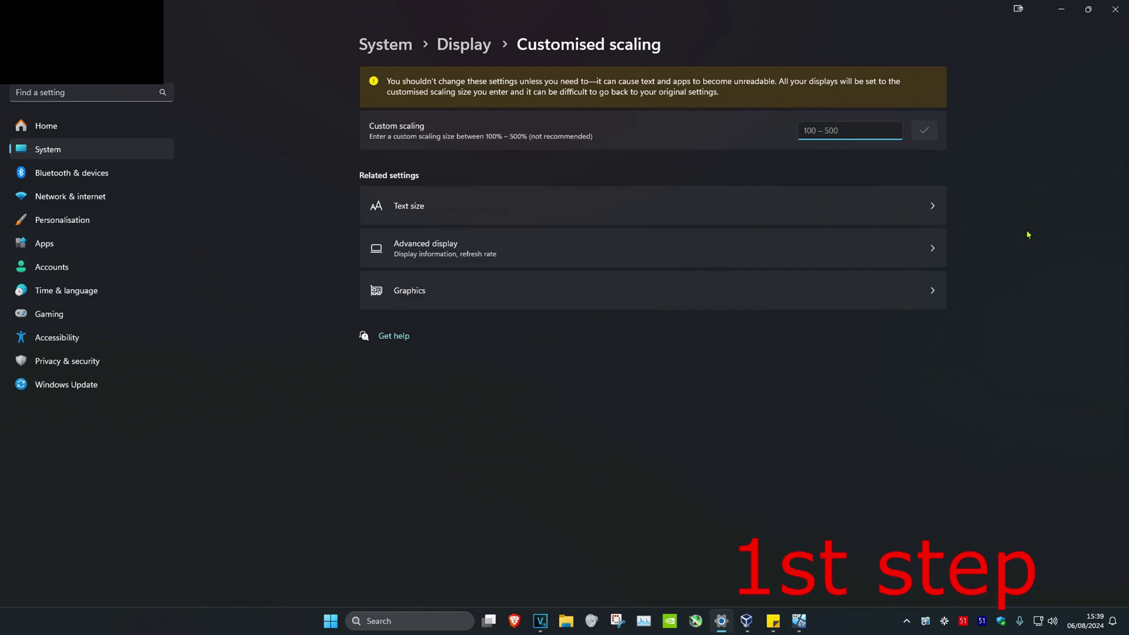
{"action": "left_click", "coordinate": [464, 44]}
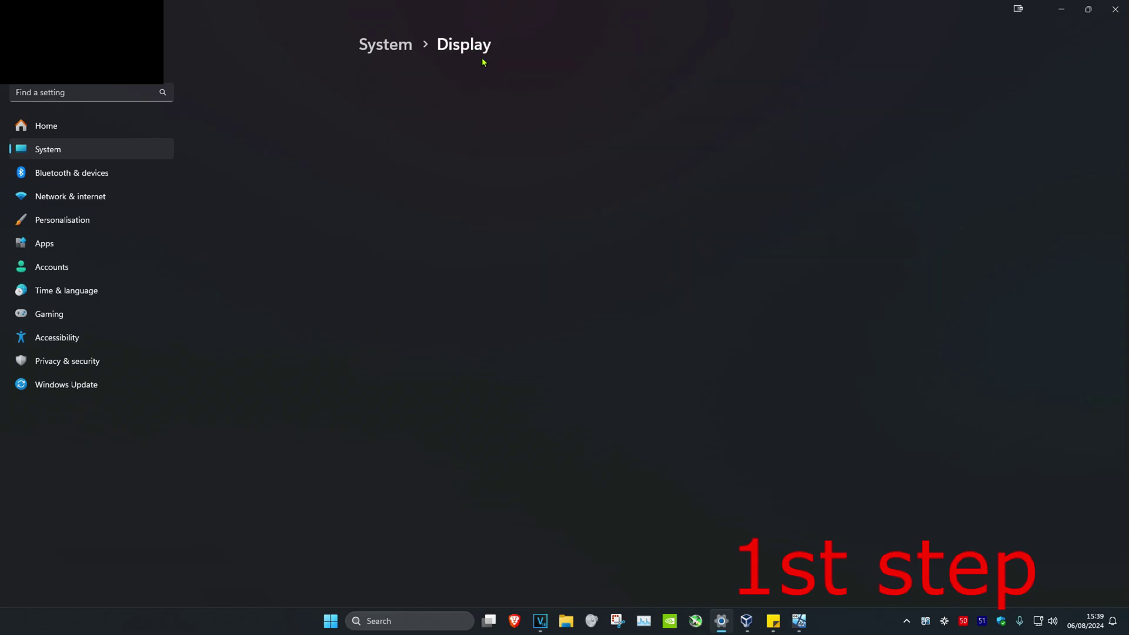
{"action": "scroll", "coordinate": [617, 352], "scroll_direction": "down", "scroll_amount": 3}
{"action": "scroll", "coordinate": [1041, 338], "scroll_direction": "up", "scroll_amount": 3}
{"action": "scroll", "coordinate": [1041, 337], "scroll_direction": "down", "scroll_amount": 6}
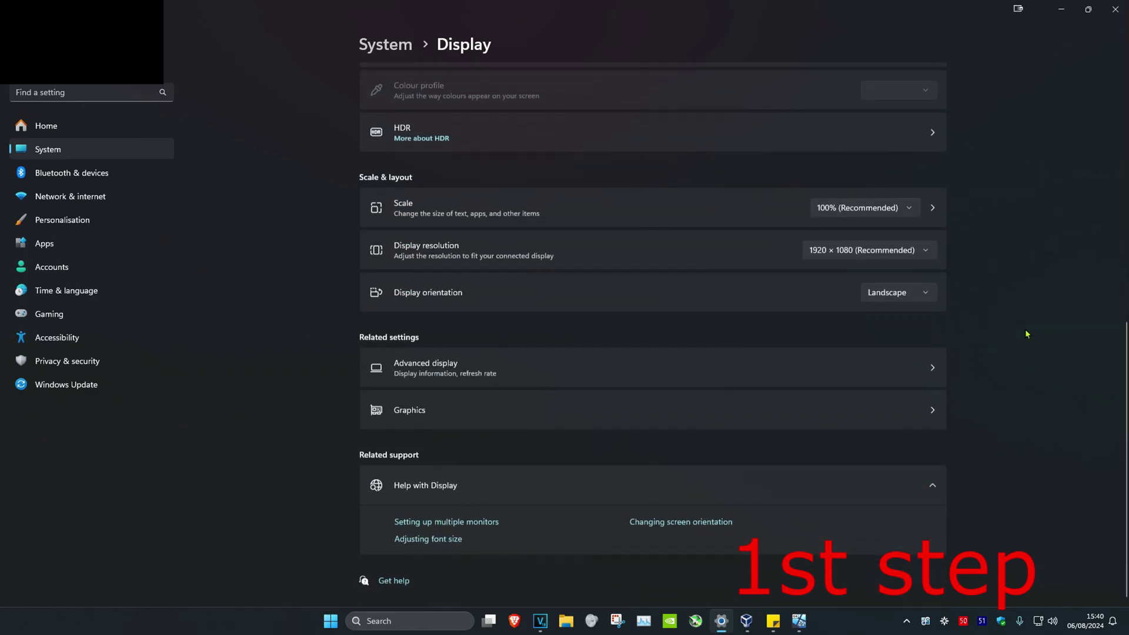
{"action": "left_click", "coordinate": [843, 249]}
{"action": "left_click", "coordinate": [864, 245]}
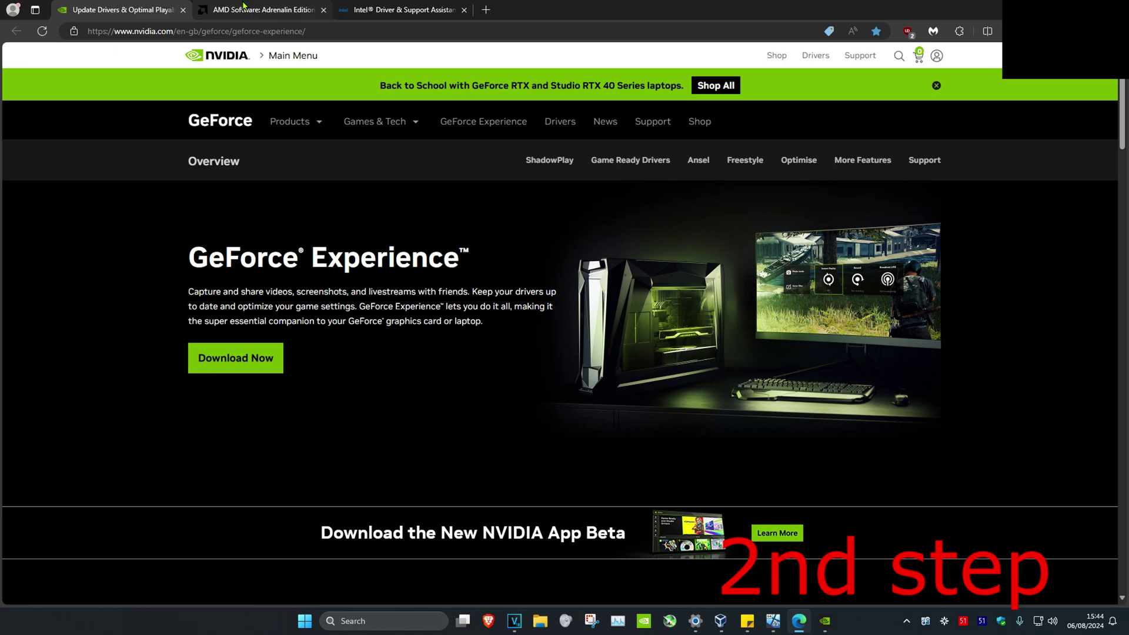
- Glance at the Intel driver tab, then return to NVIDIA's GeForce Experience page
{"action": "left_click", "coordinate": [401, 10]}
{"action": "left_click", "coordinate": [161, 7]}
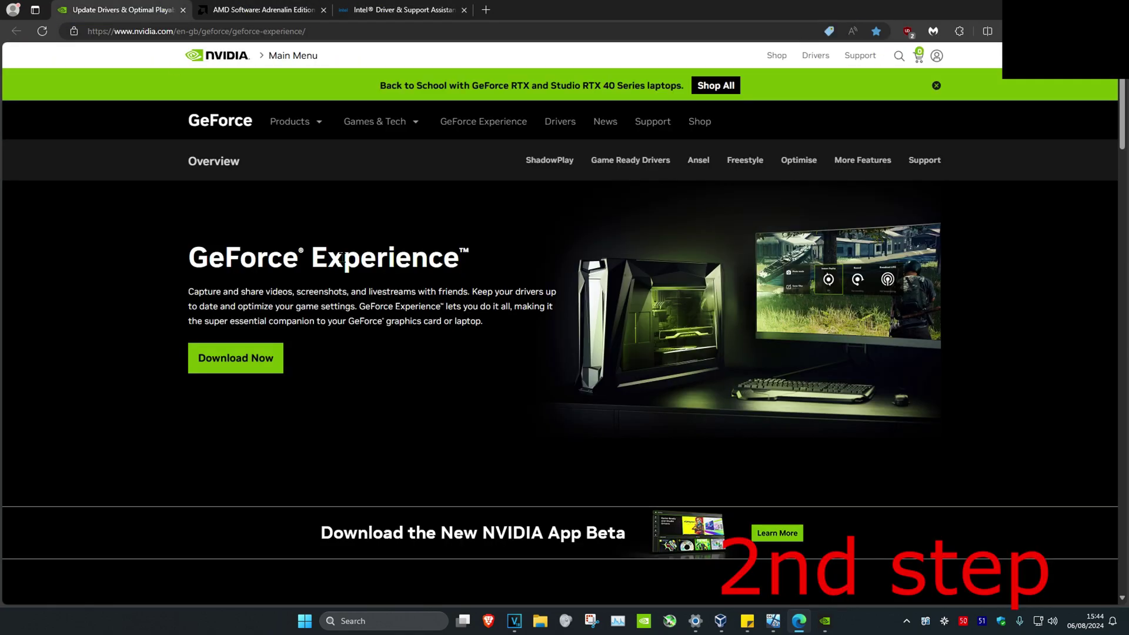
- Check for driver updates in GeForce Experience, which offers Game Ready Driver 560.81
{"action": "left_click", "coordinate": [825, 619]}
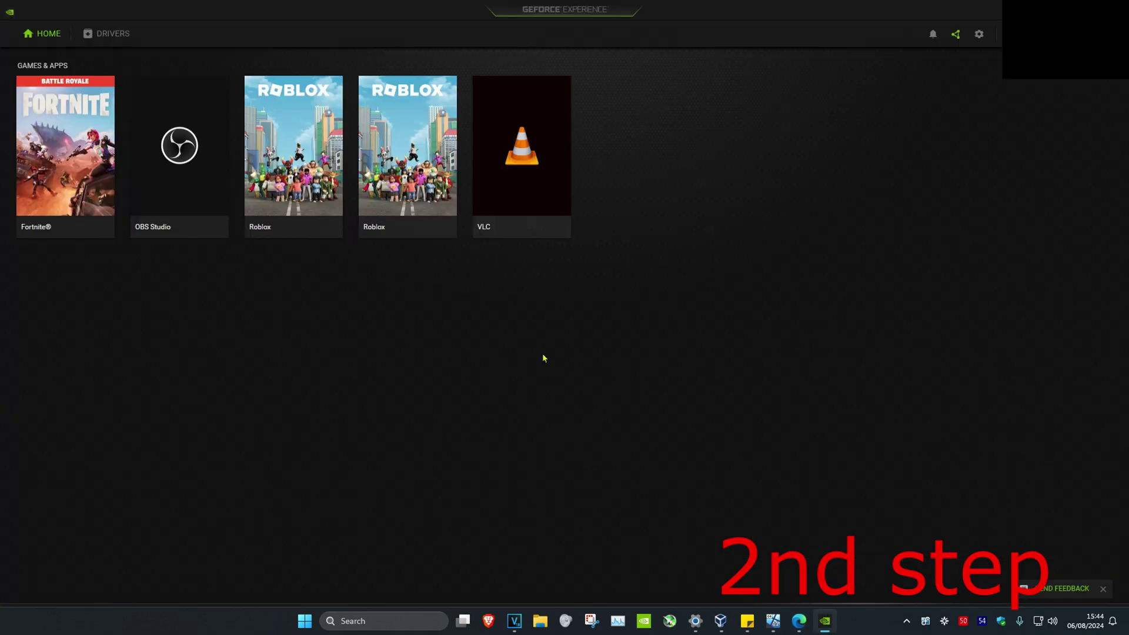
{"action": "left_click", "coordinate": [107, 34]}
{"action": "left_click", "coordinate": [822, 68]}
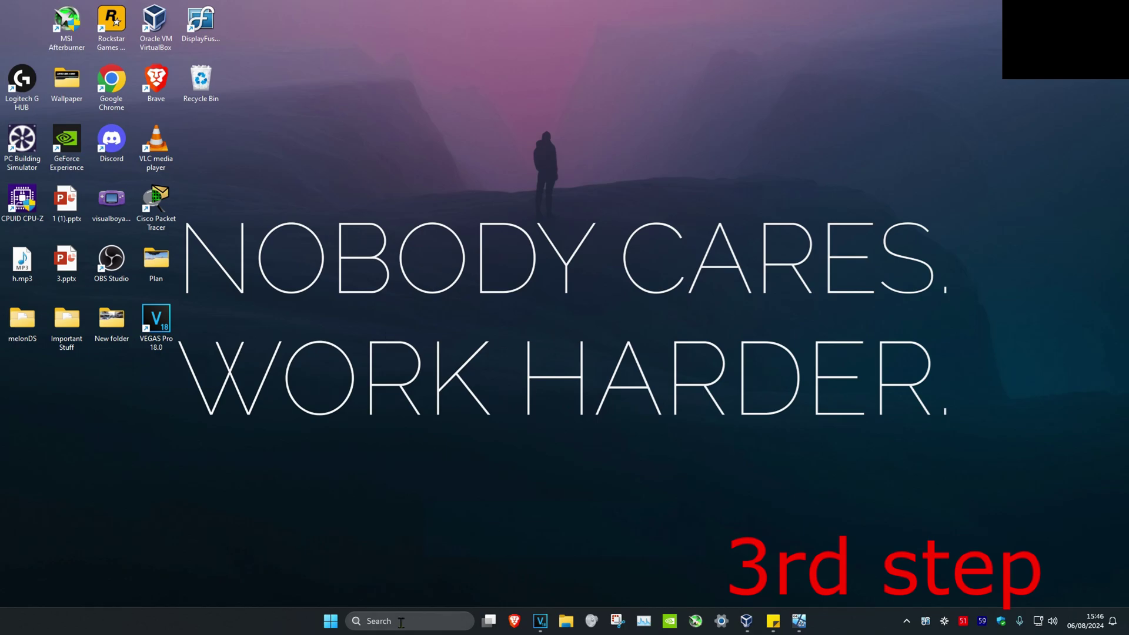
- In Device Manager, expand Display adaptors and bring up actions for the GTX 1660 Ti
{"action": "left_click", "coordinate": [401, 622]}
{"action": "type", "text": "device"}
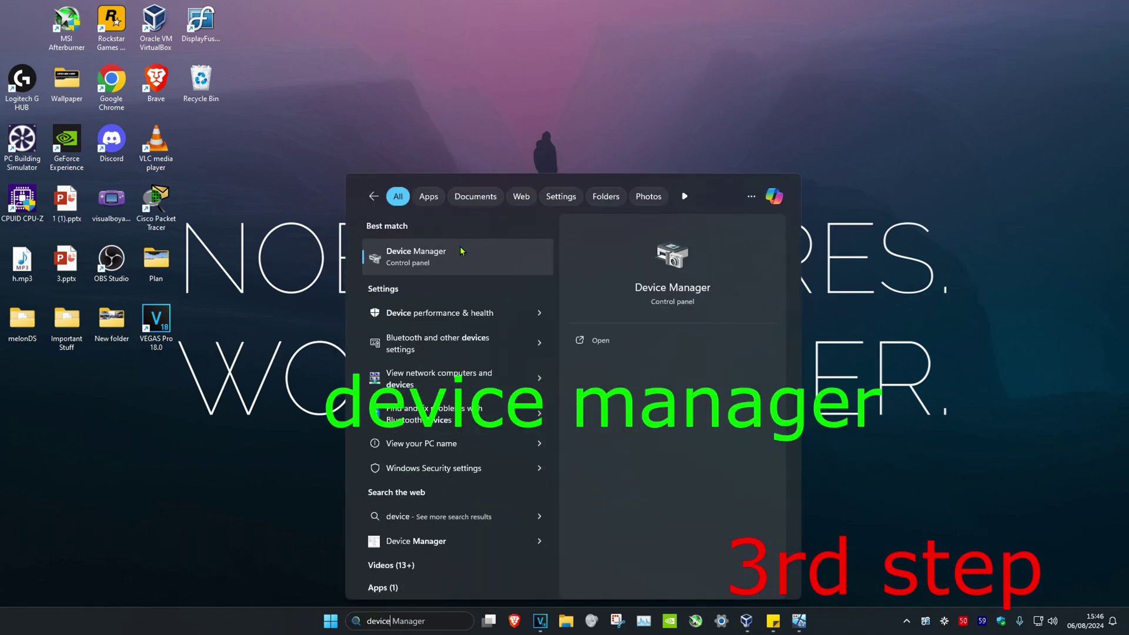
{"action": "left_click", "coordinate": [461, 251]}
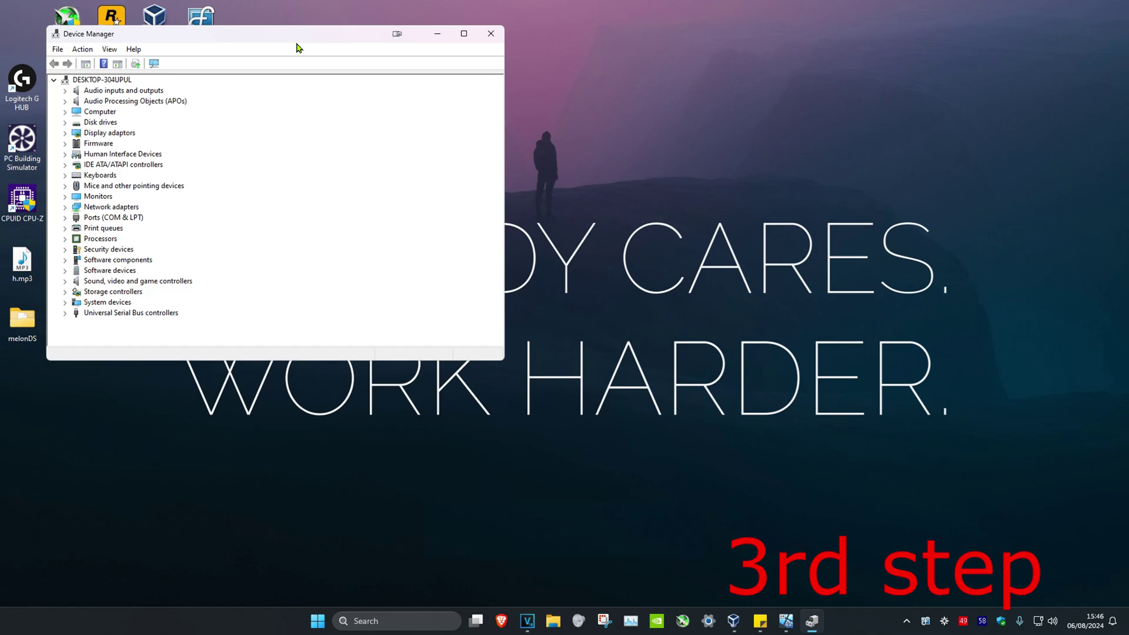
{"action": "left_click_drag", "start_coordinate": [299, 45], "coordinate": [553, 112]}
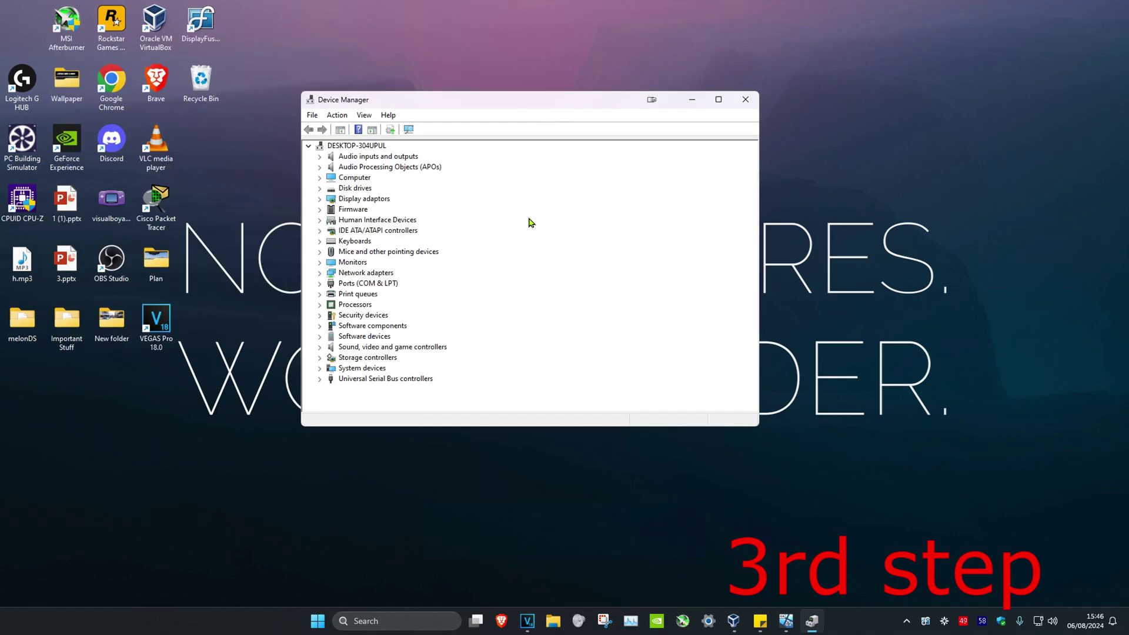
{"action": "double_click", "coordinate": [364, 198]}
{"action": "left_click", "coordinate": [389, 210]}
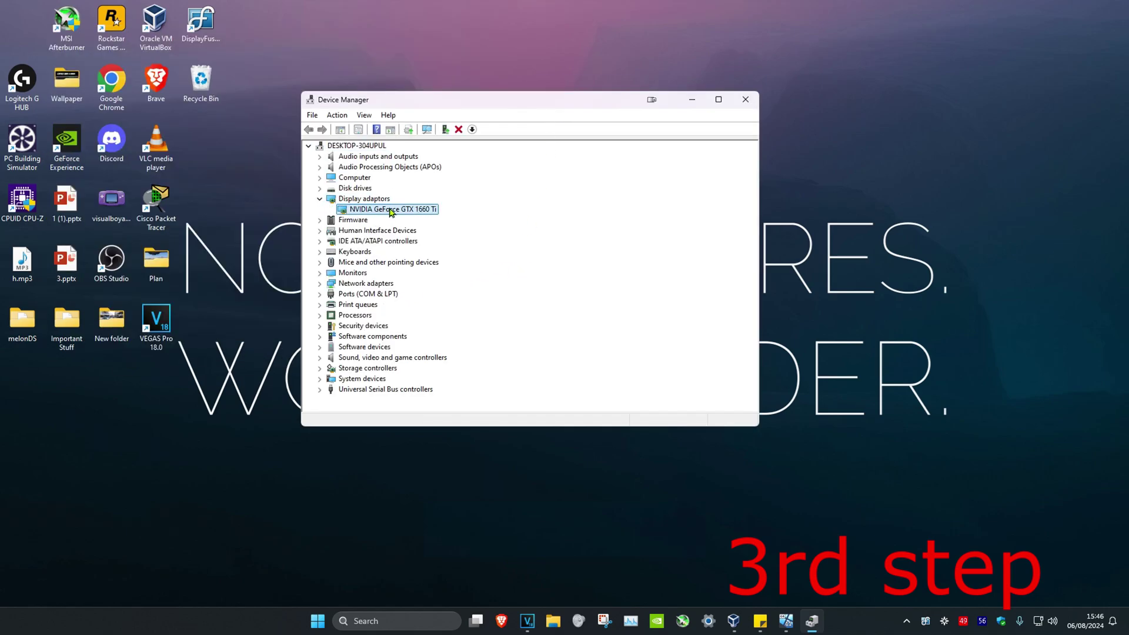
{"action": "right_click", "coordinate": [398, 213]}
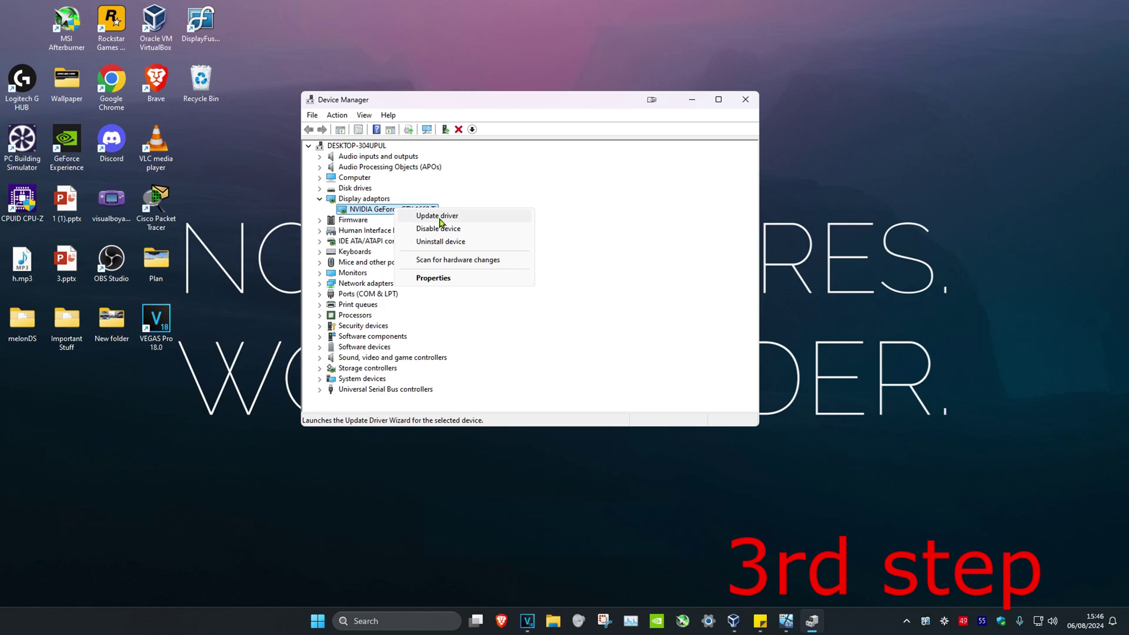
- Run Update driver with automatic search for the NVIDIA GeForce GTX 1660 Ti
{"action": "left_click", "coordinate": [441, 220]}
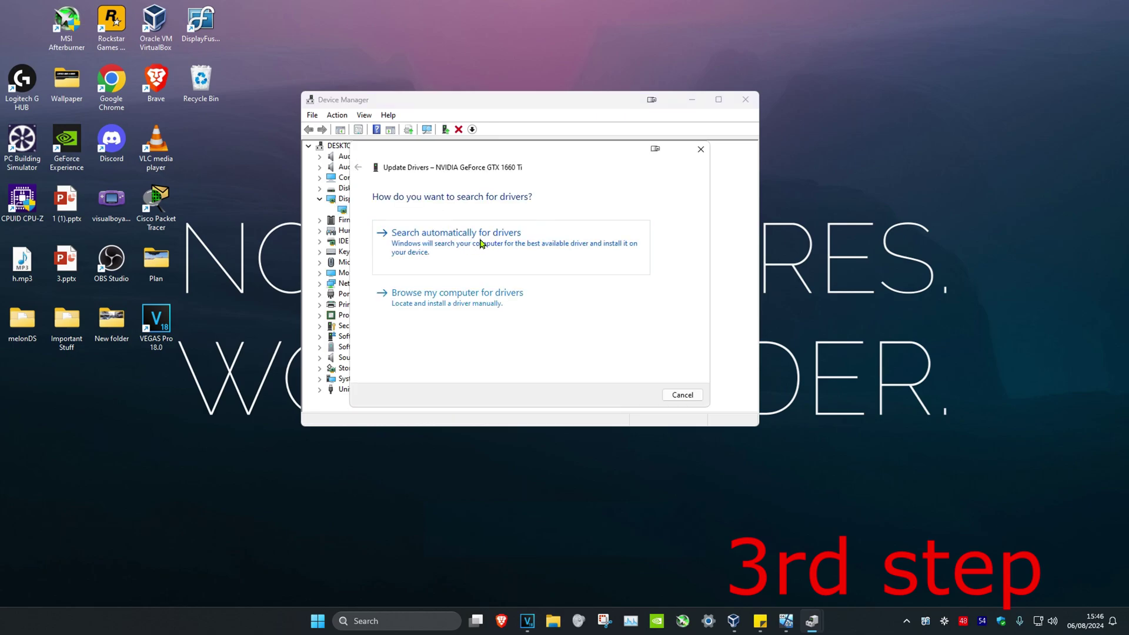
{"action": "left_click", "coordinate": [481, 243]}
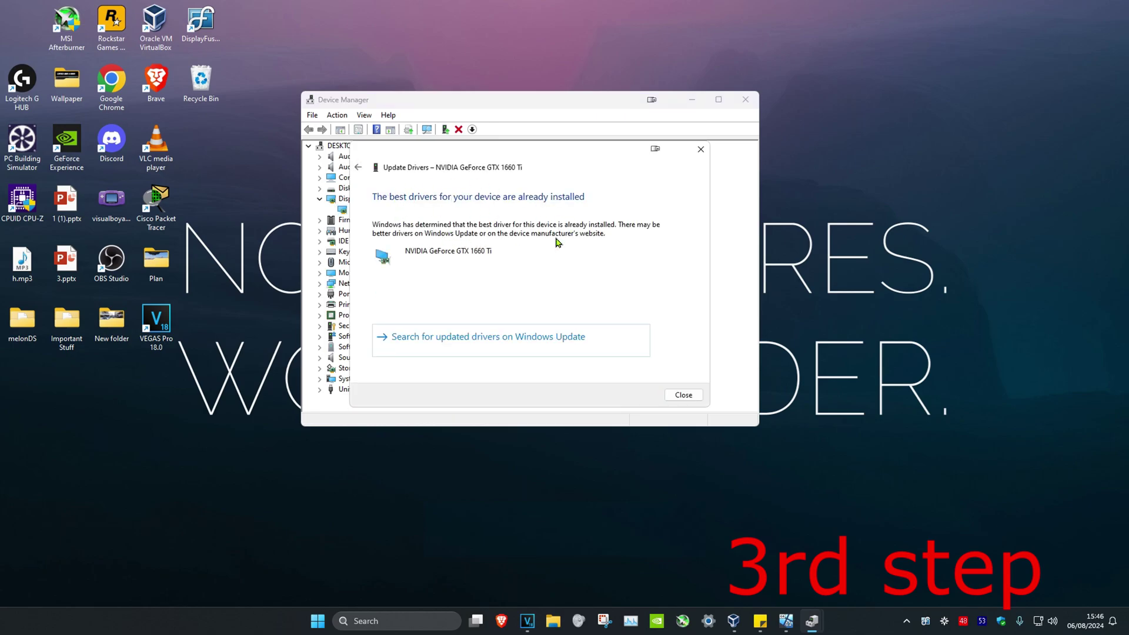